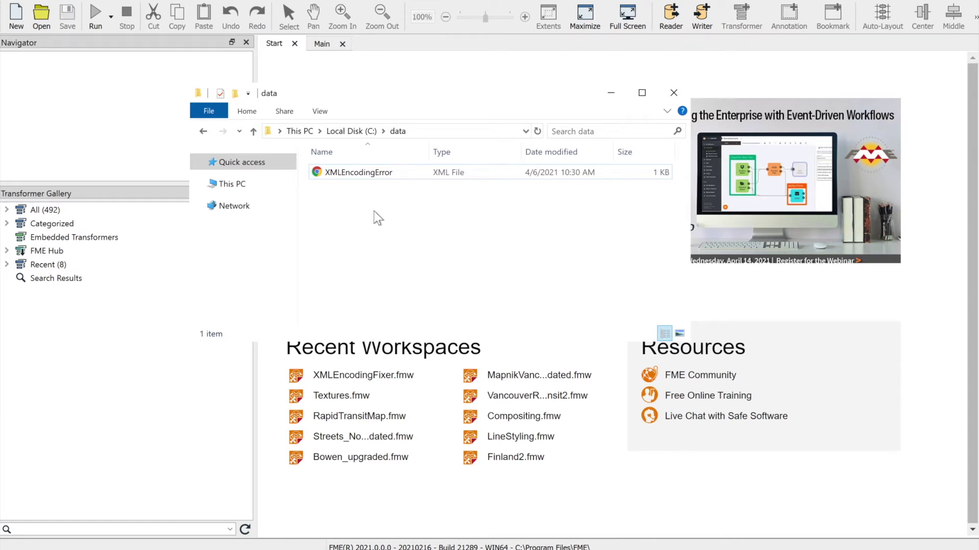
- Inspect XMLEncodingError as plain text, noting the UTF-8 declaration and the accented é in América
right_click(345, 172)
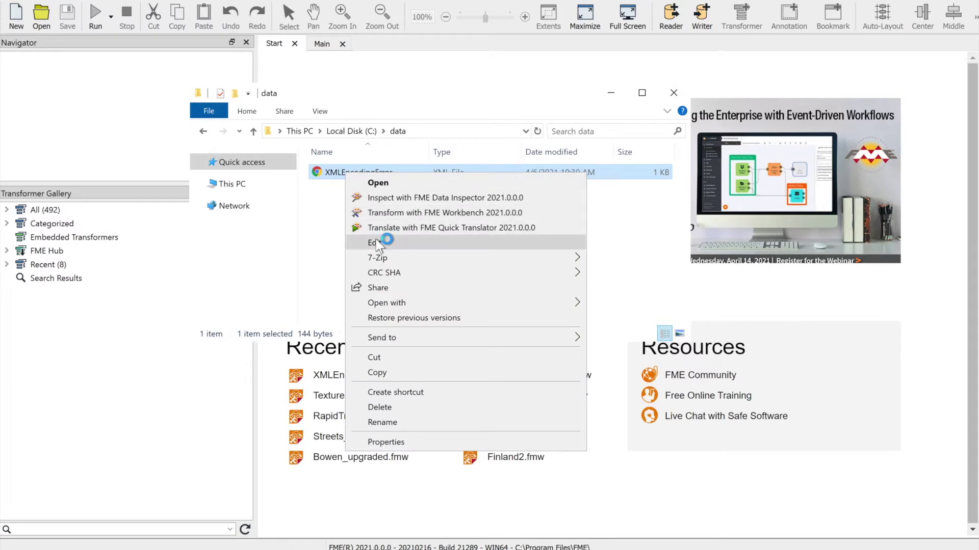
click(375, 242)
drag(365, 196, 335, 196)
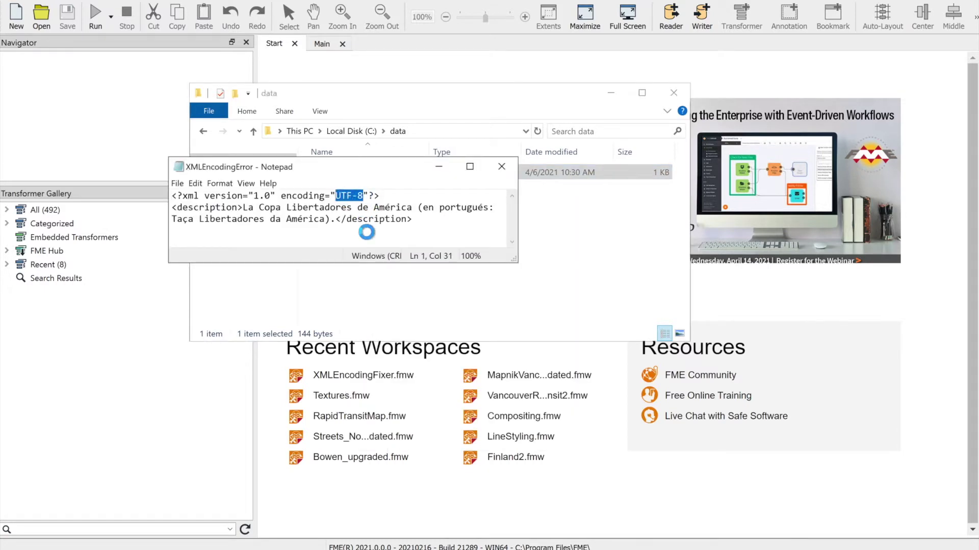
double_click(386, 207)
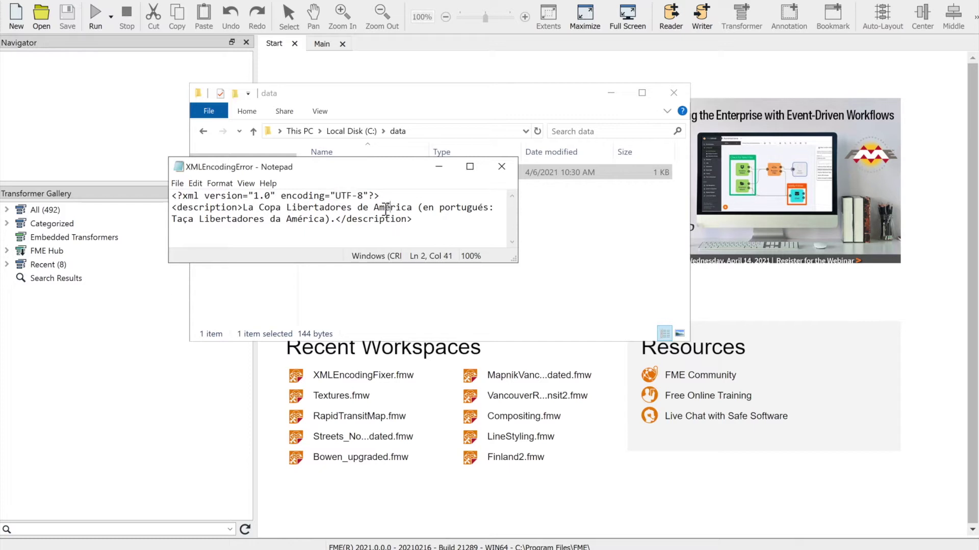
click(354, 229)
click(502, 168)
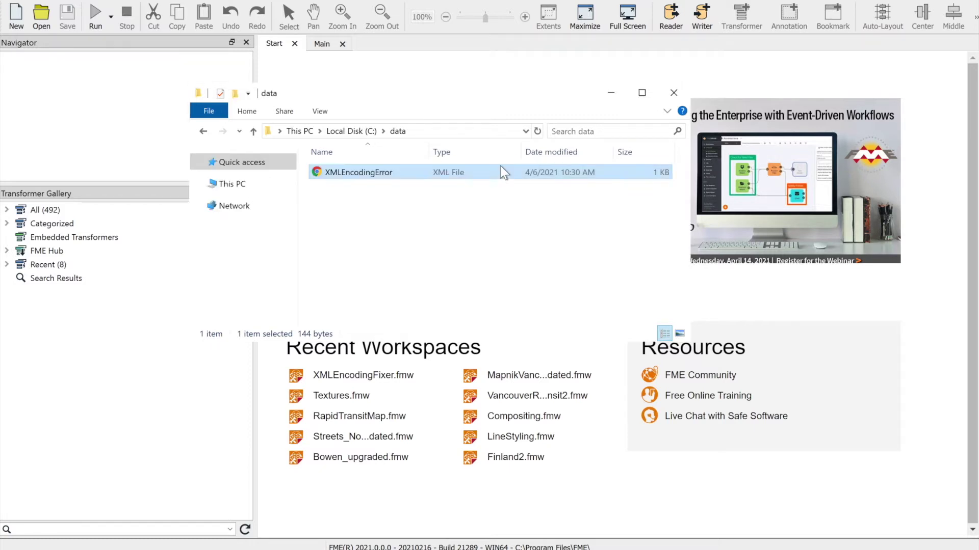
- View XMLEncodingError's encoding error in Chrome, then close the browser and data folder
double_click(389, 172)
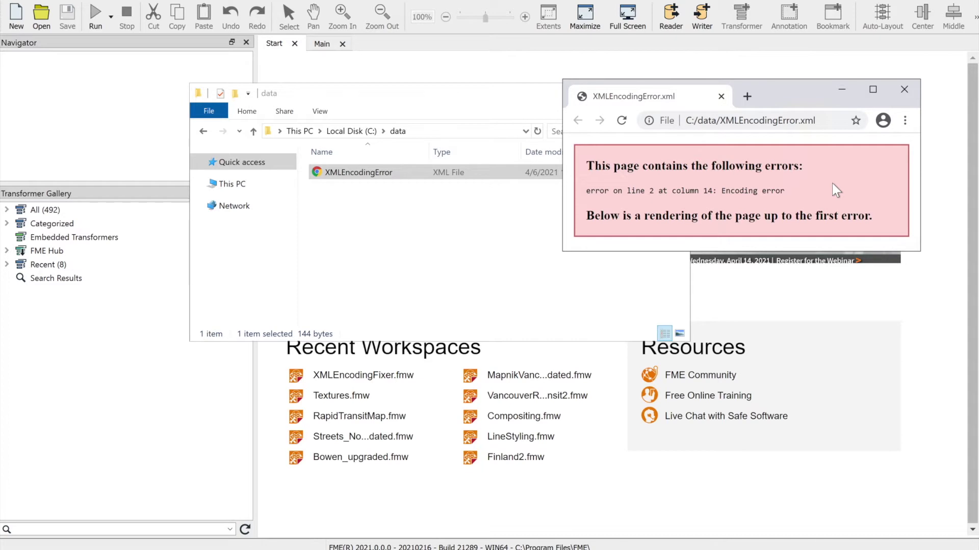
click(905, 90)
click(673, 93)
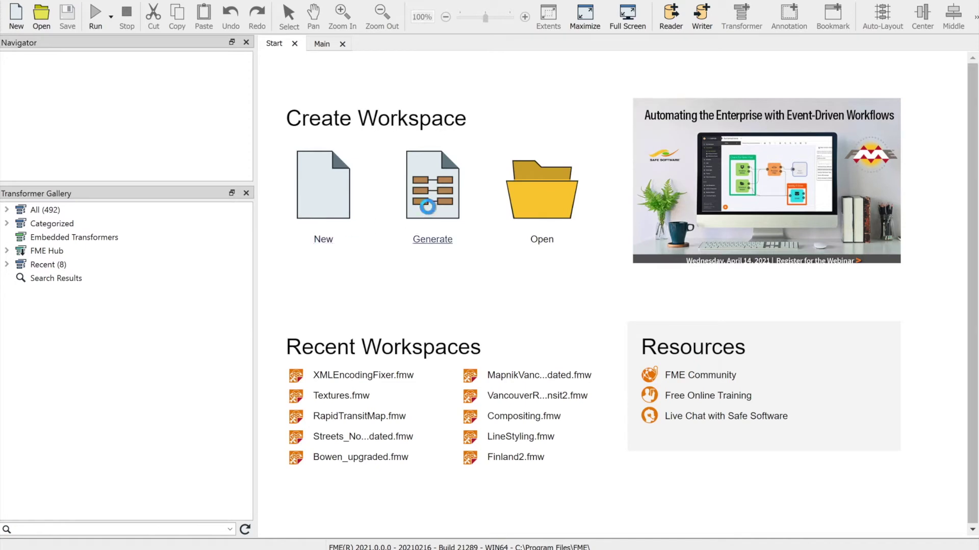
- Generate a Text File workspace whose reader uses Latin-1 Western European (iso-8859-1) encoding
click(431, 215)
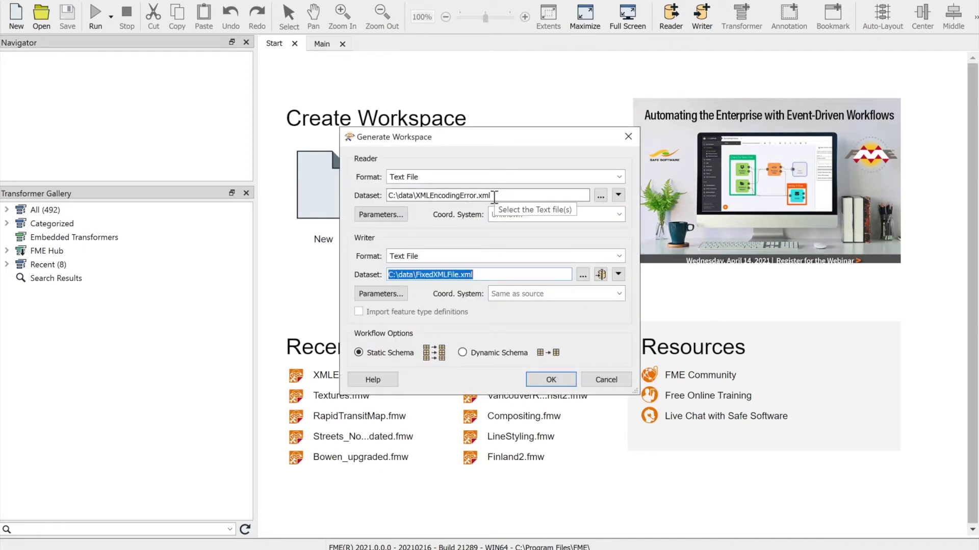
click(381, 214)
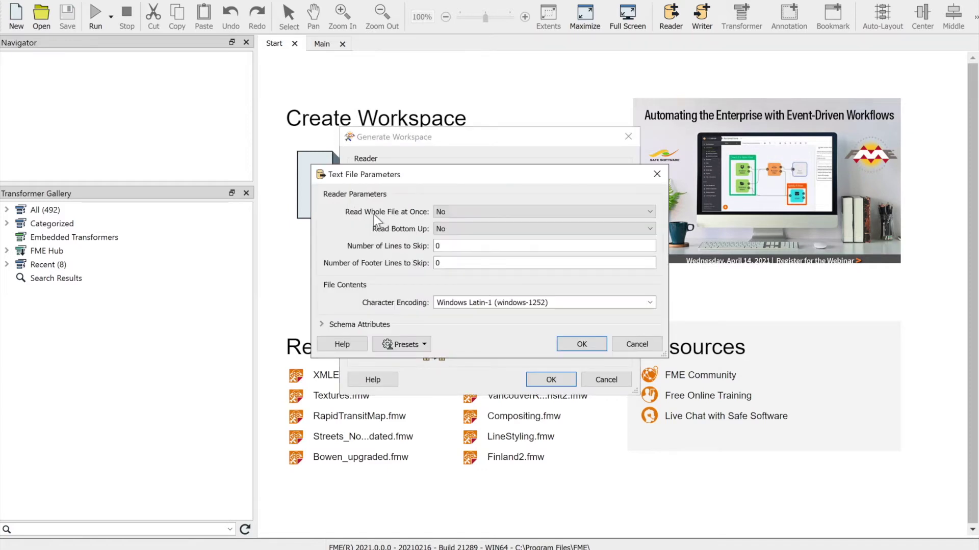
click(508, 302)
double_click(506, 302)
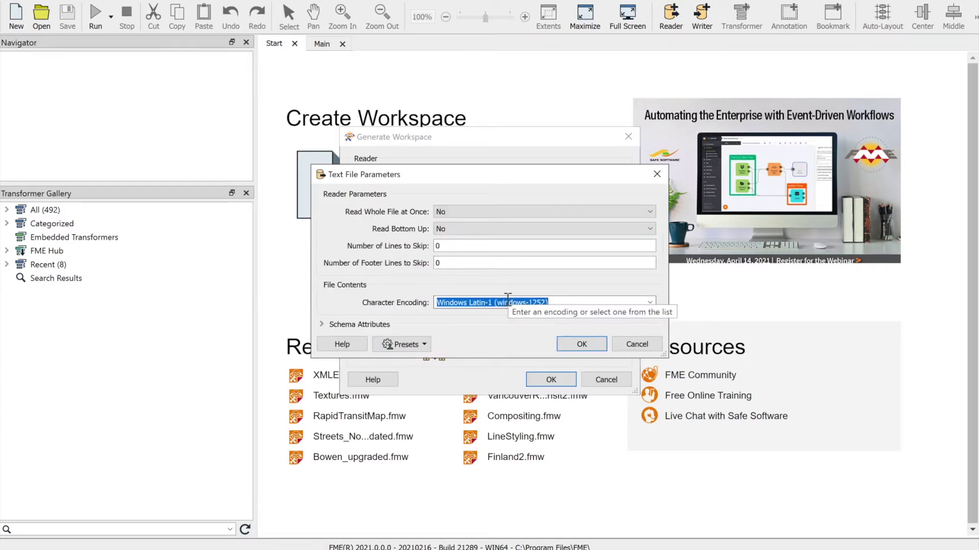
text(iso)
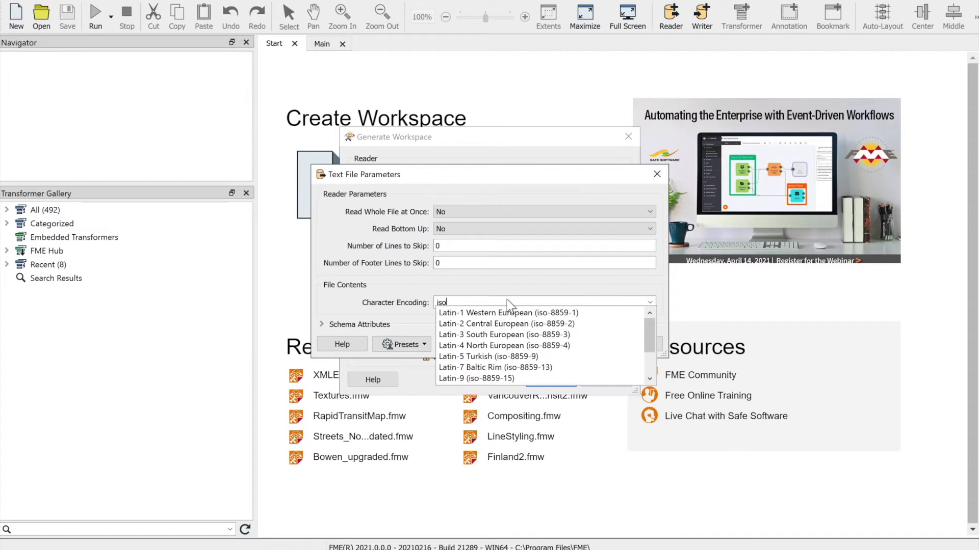
click(584, 313)
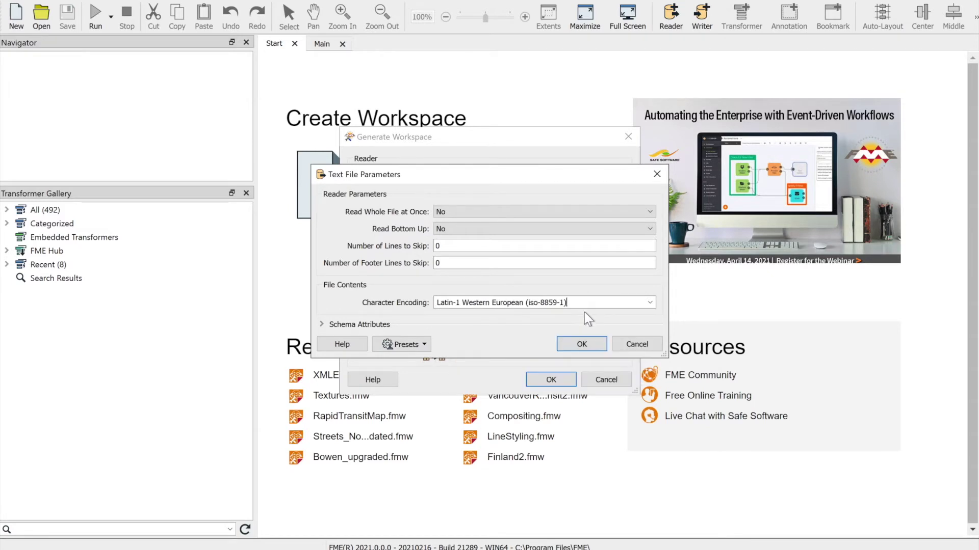
click(585, 345)
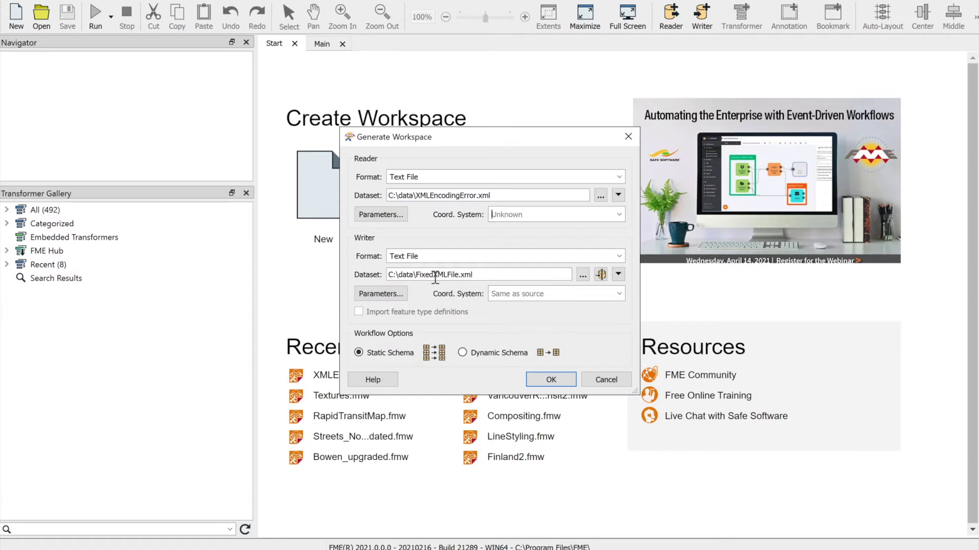
click(389, 294)
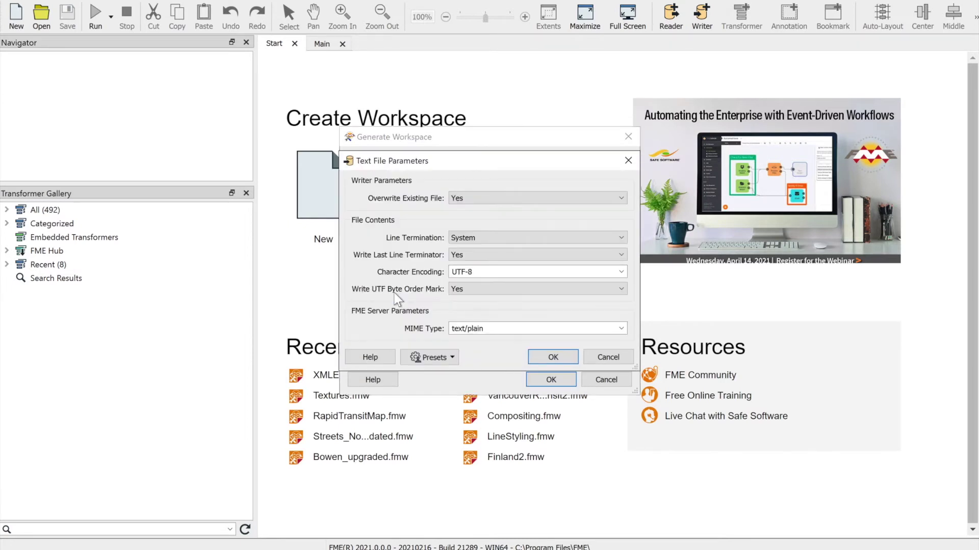
double_click(467, 273)
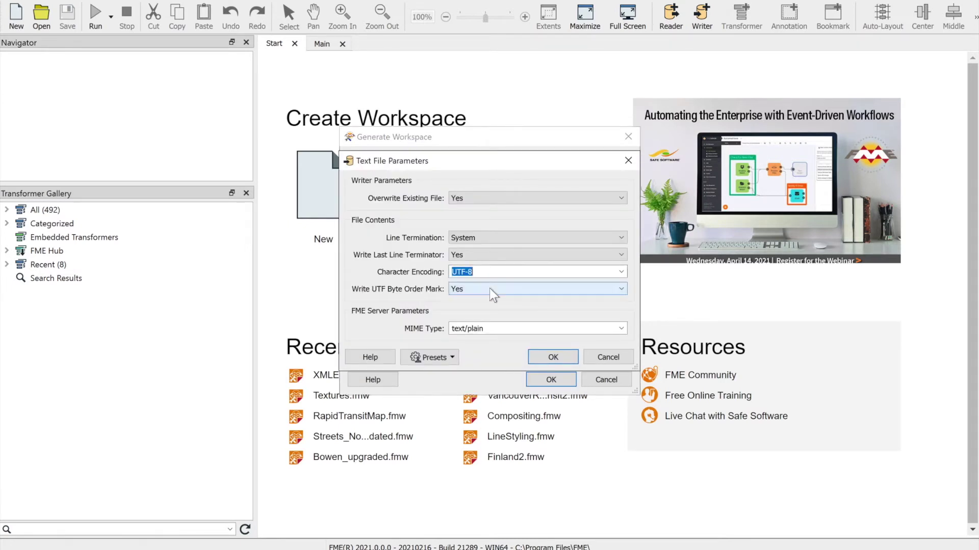
click(489, 289)
click(487, 299)
click(553, 357)
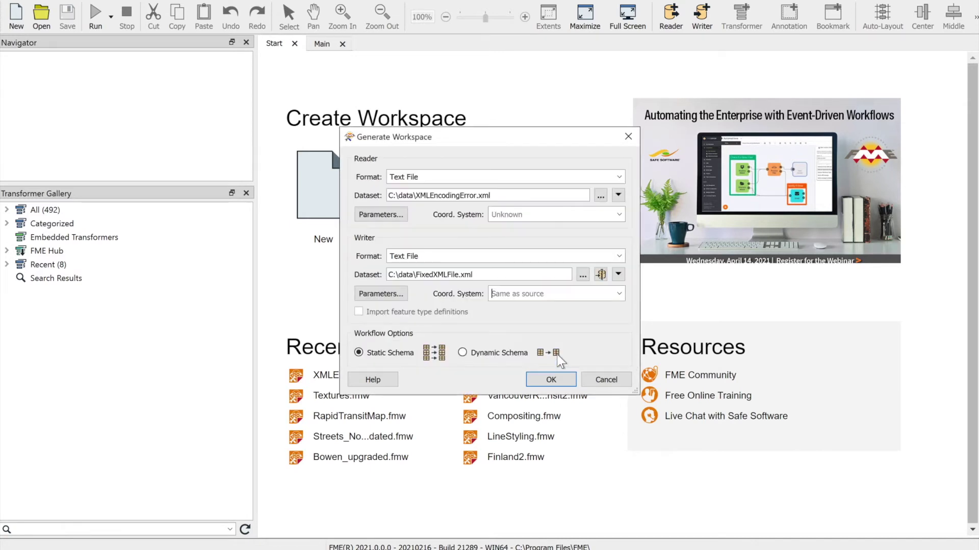
- Create and run the workspace, then check the data folder for FixedXMLFile
click(551, 379)
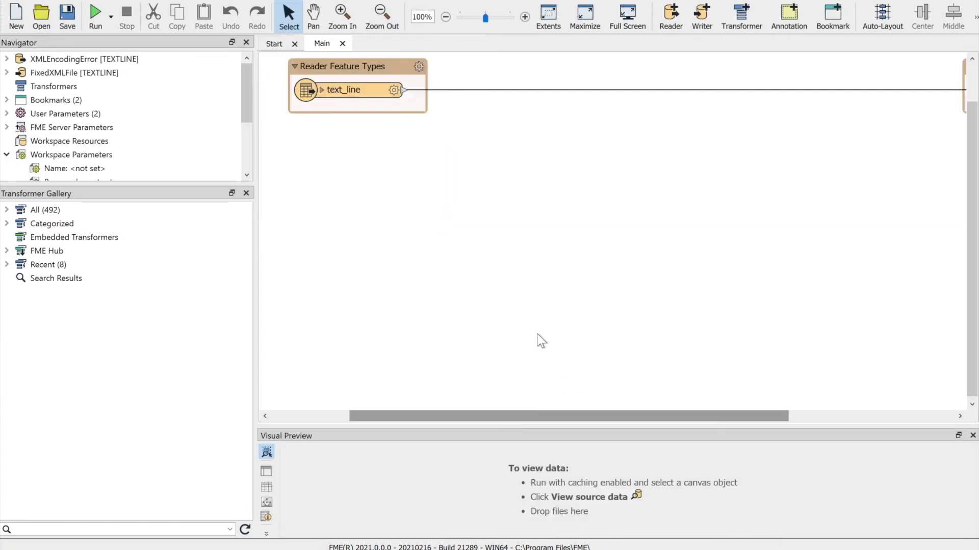
scroll(511, 293, up, 1)
scroll(511, 294, up, 1)
drag(513, 418, 451, 419)
click(95, 16)
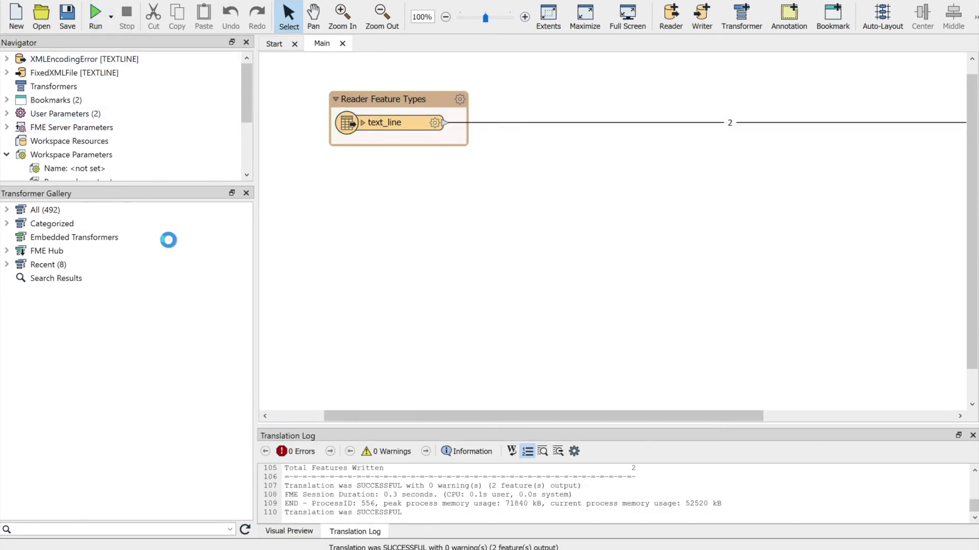
key(alt+Tab)
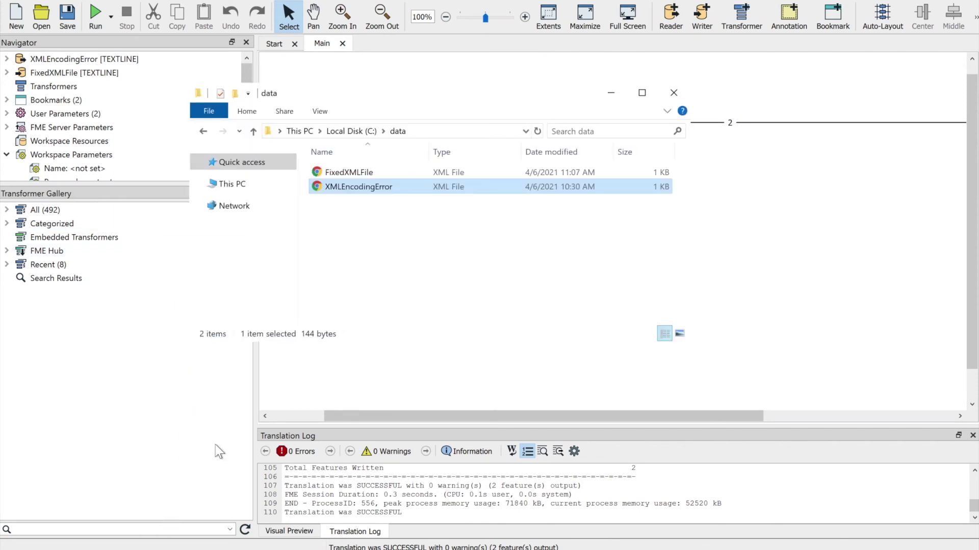
- Open FixedXMLFile in Chrome, widen the window to show the accented text, and select the address
double_click(384, 171)
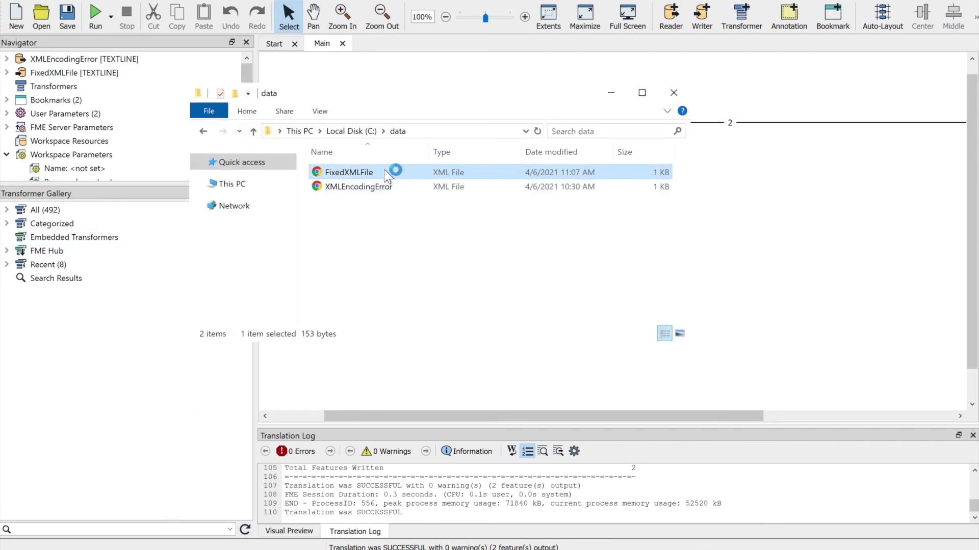
drag(564, 260, 310, 265)
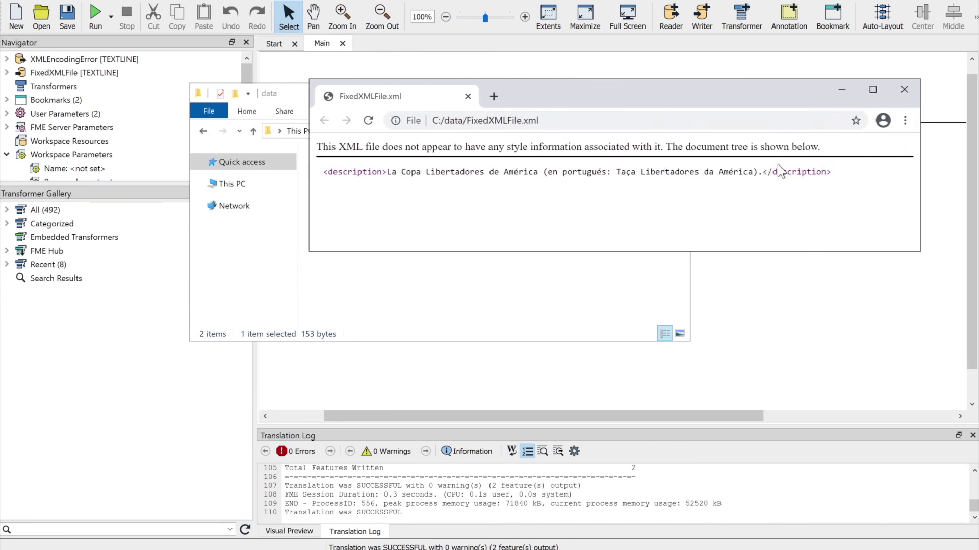
click(615, 121)
text(fm)
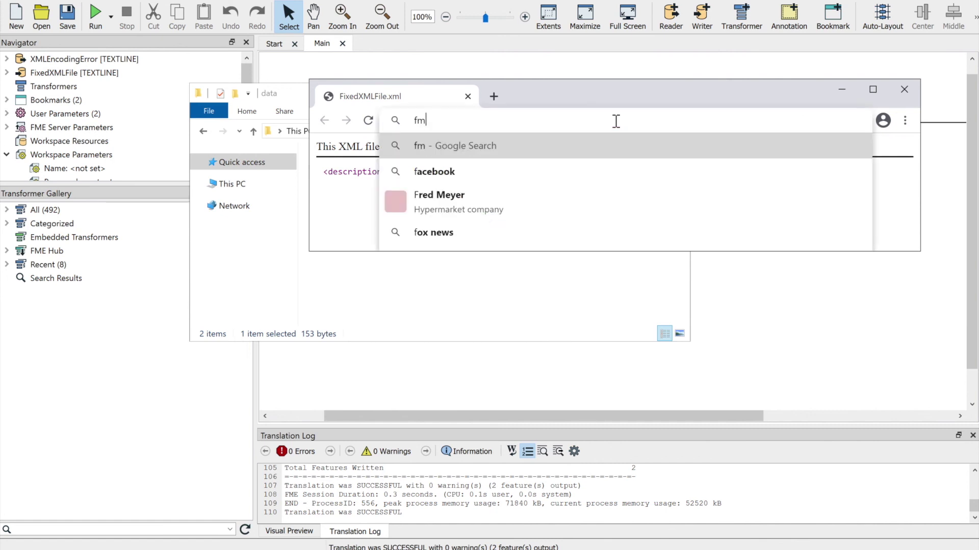
text(e.ly/fixbadxml)
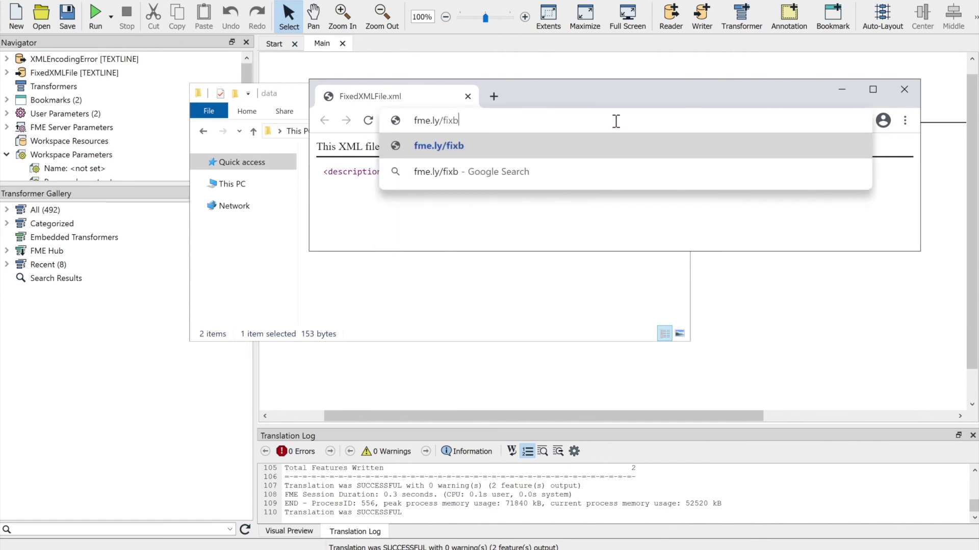